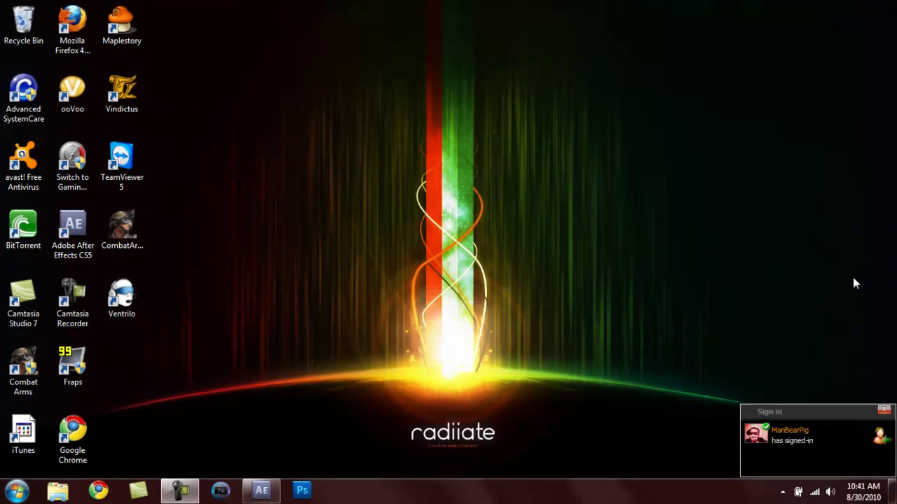
# Search 'colo' from the Start menu, watch the Color Thing video, and close the player.
pyautogui.click(884, 410)
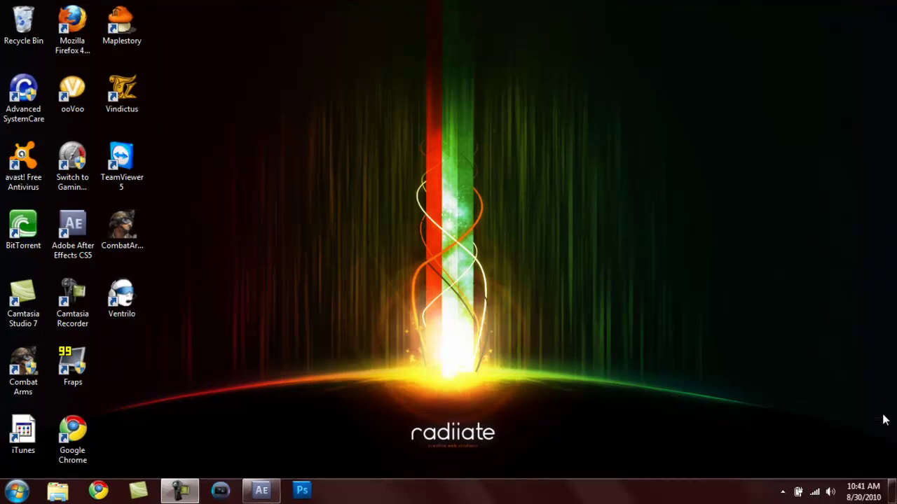
pyautogui.click(17, 491)
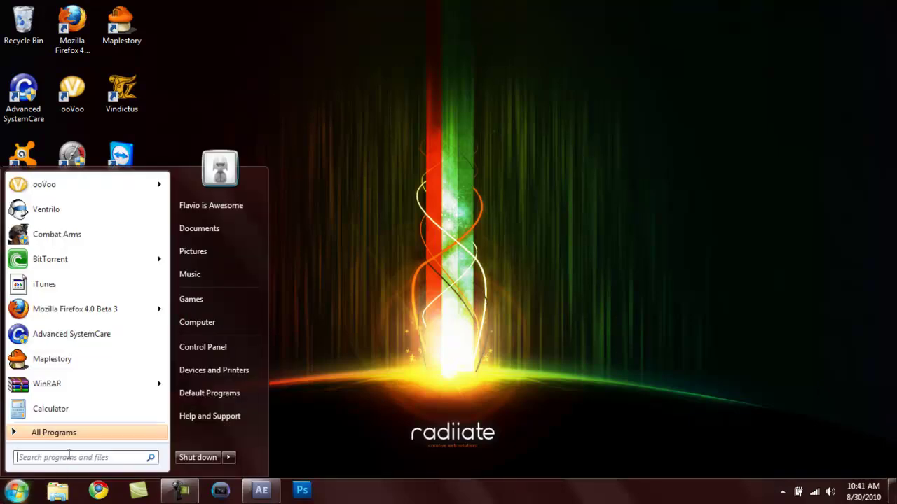
pyautogui.write('colo')
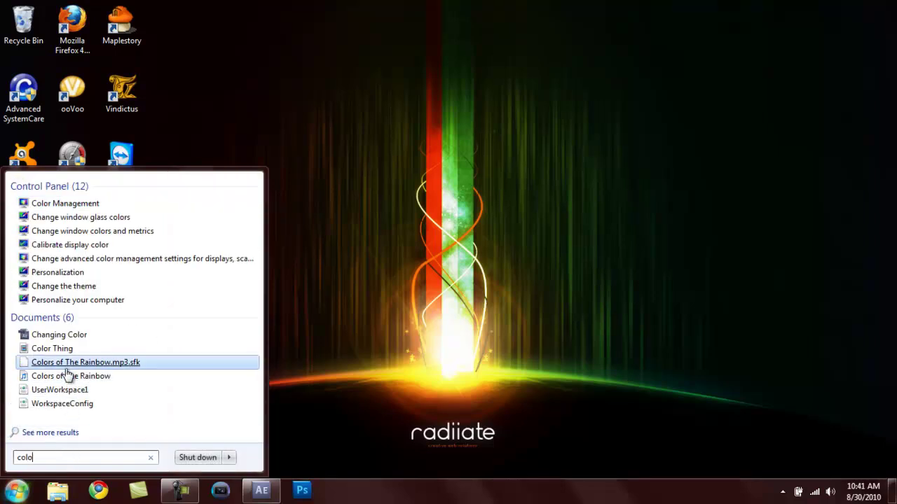
pyautogui.click(63, 359)
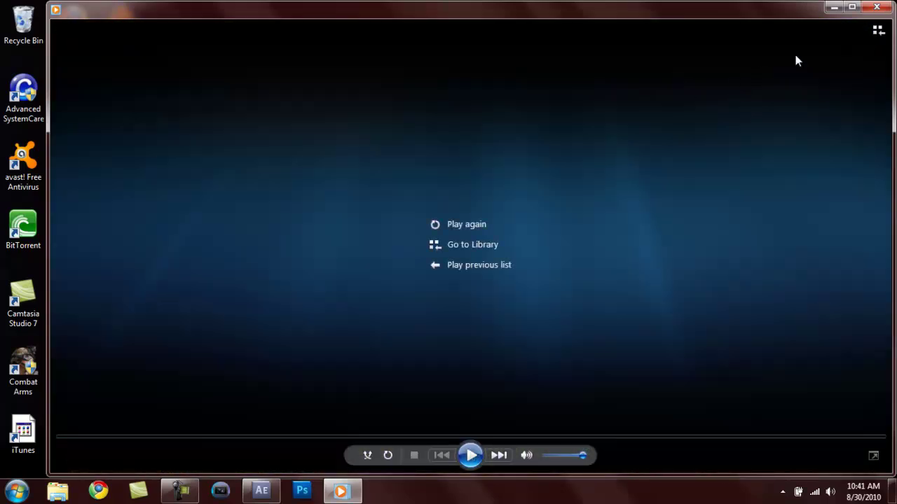
pyautogui.click(868, 8)
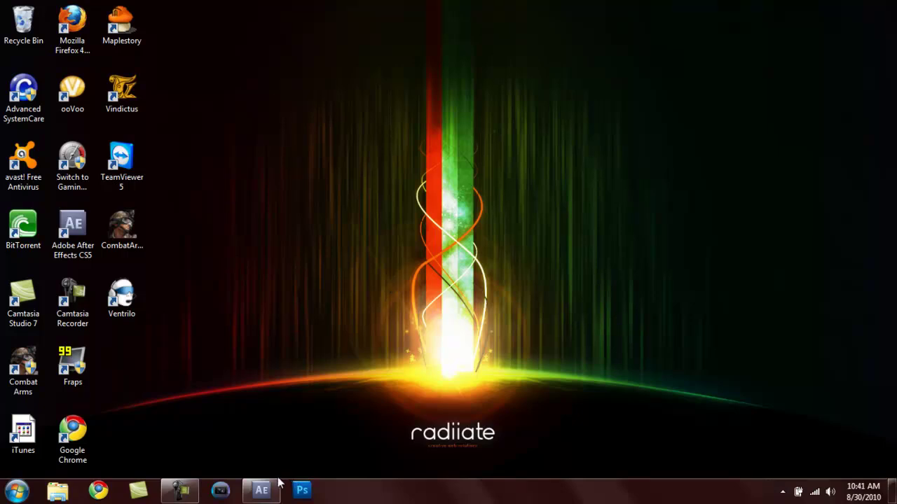
# Create a new 1280×720, 29.97 fps, 4-second composition named 'Color Change'.
pyautogui.click(266, 496)
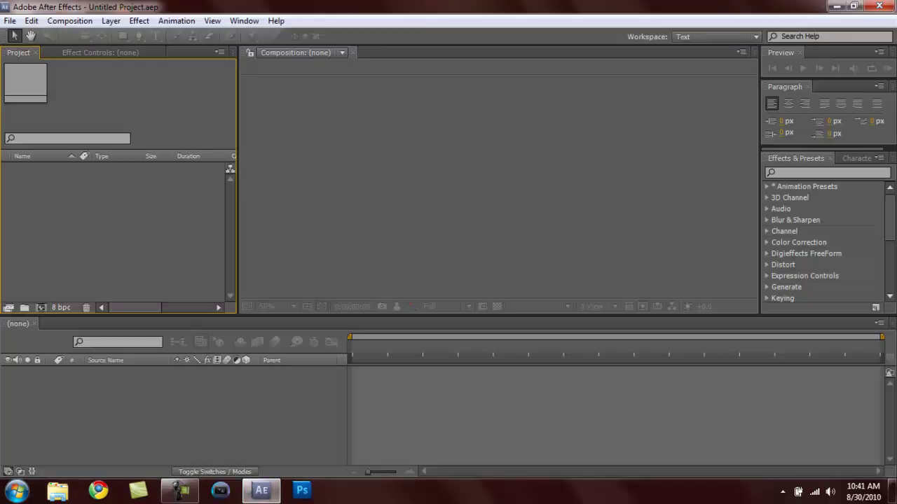
pyautogui.click(87, 21)
pyautogui.click(95, 37)
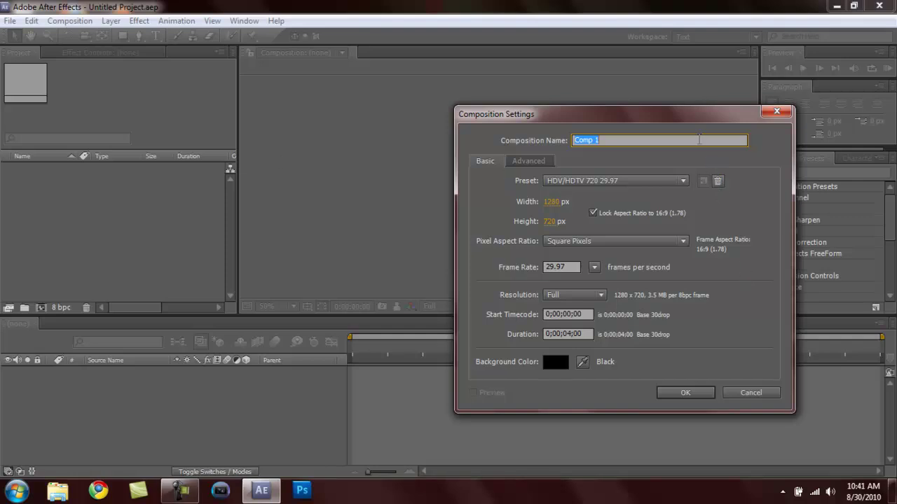
pyautogui.write('Color Changew')
pyautogui.press('BackSpace')
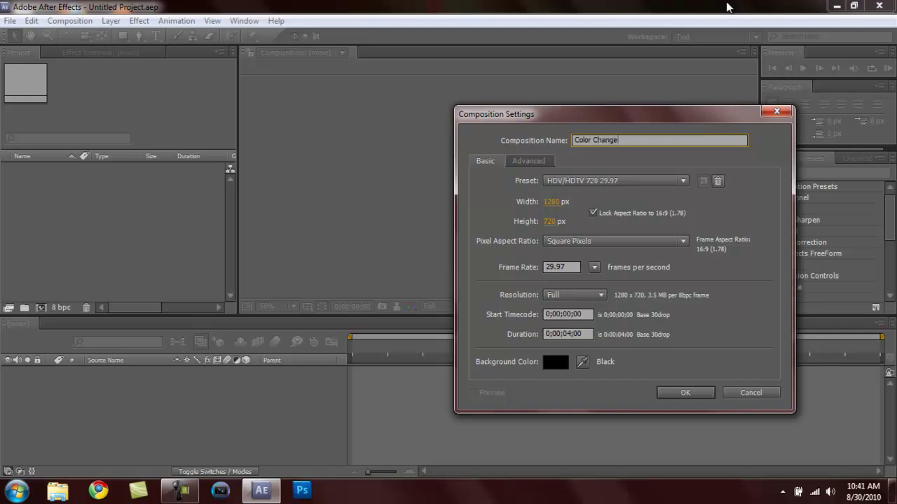
pyautogui.click(673, 396)
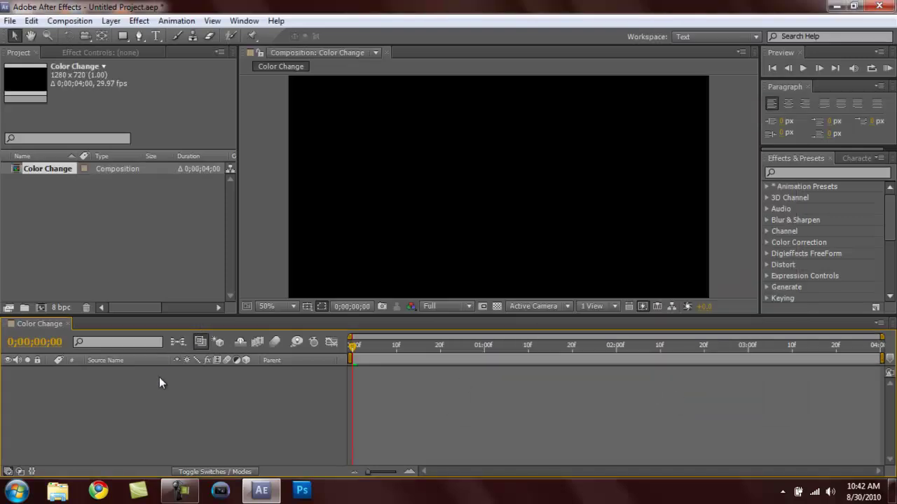
# Import Red Roses.jpg into the project and drag it into the Color Change timeline as a layer.
pyautogui.rightClick(41, 203)
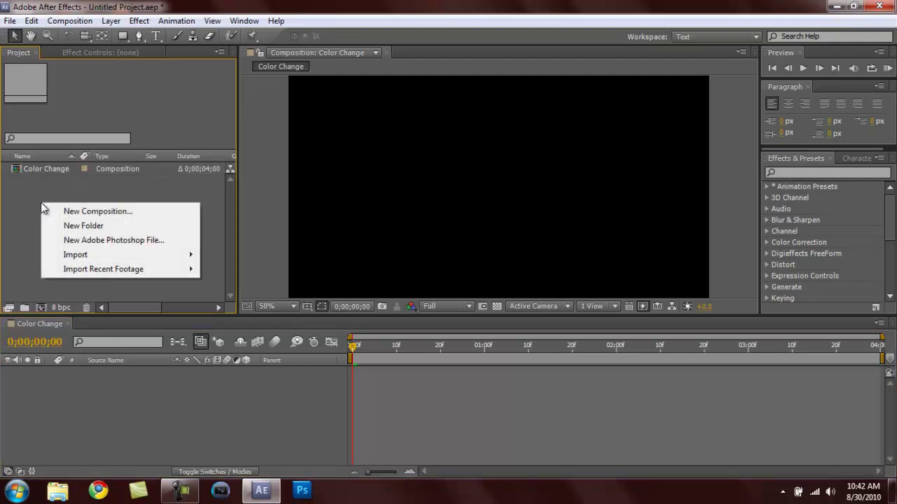
pyautogui.moveTo(128, 268)
pyautogui.moveTo(157, 254)
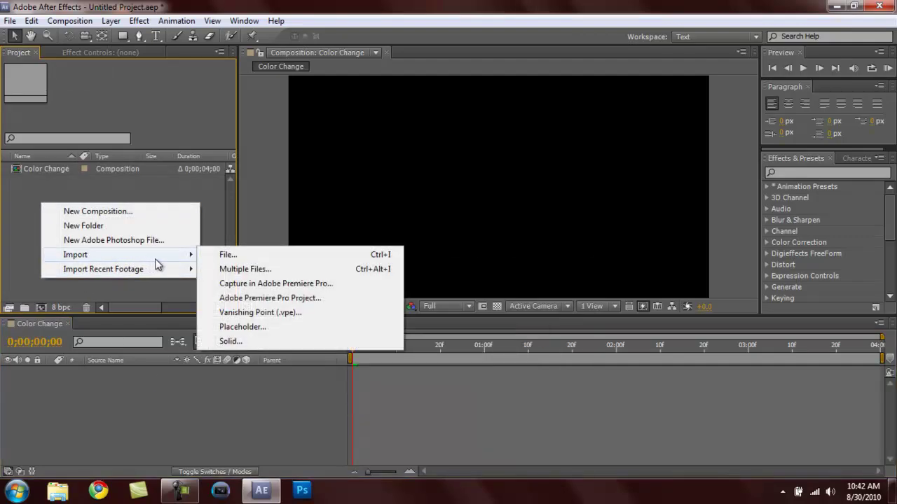
pyautogui.click(202, 255)
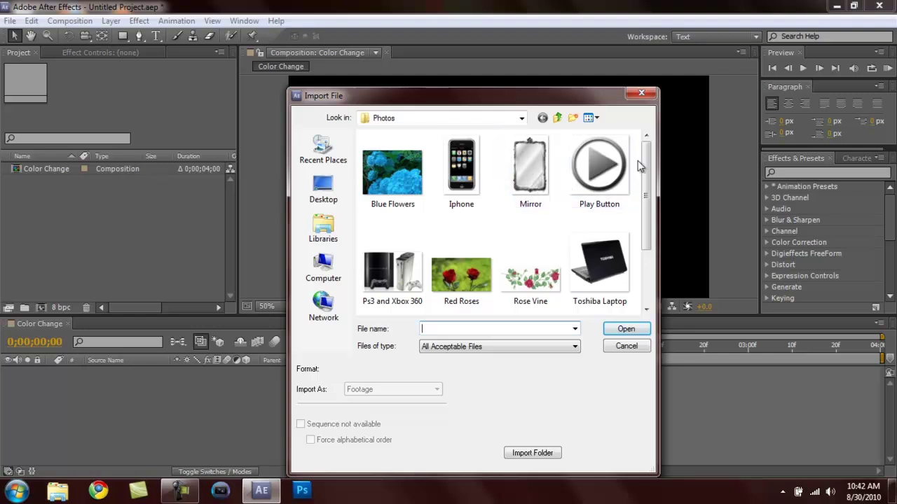
pyautogui.moveTo(646, 166)
pyautogui.mouseDown()
pyautogui.moveTo(646, 190)
pyautogui.moveTo(648, 173)
pyautogui.mouseUp()
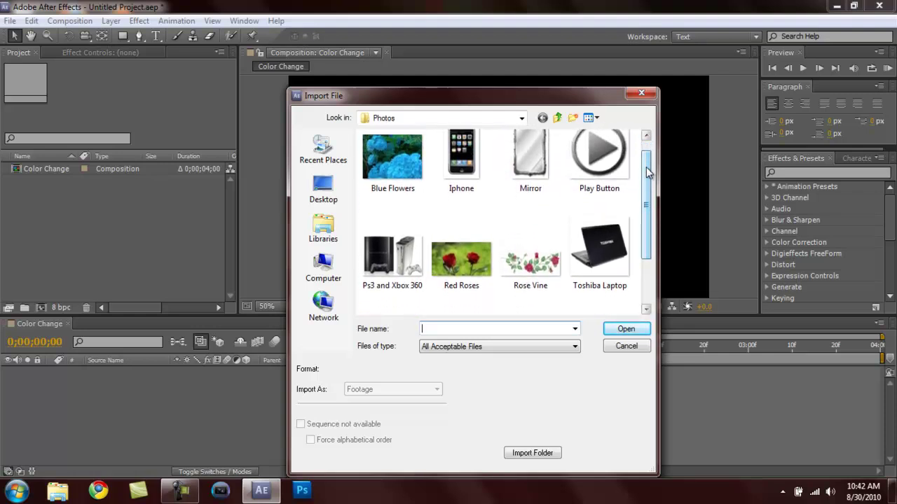
pyautogui.doubleClick(461, 272)
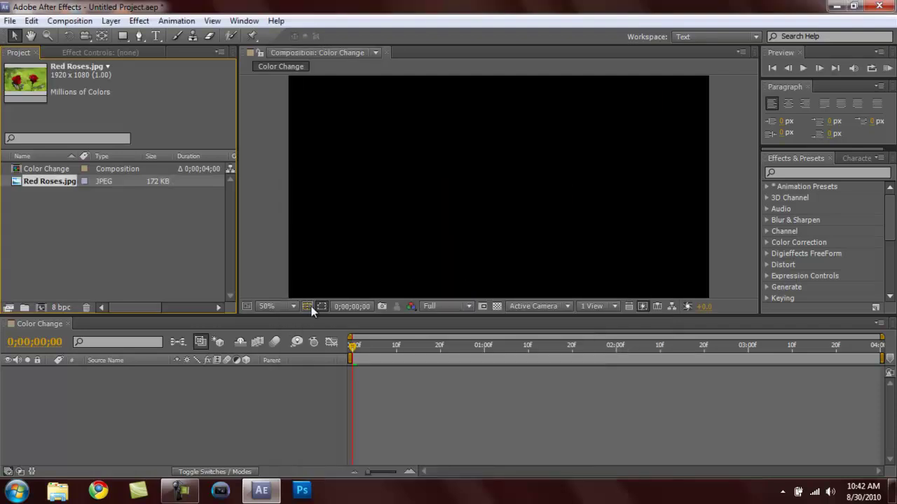
pyautogui.moveTo(51, 184); pyautogui.dragTo(98, 380)
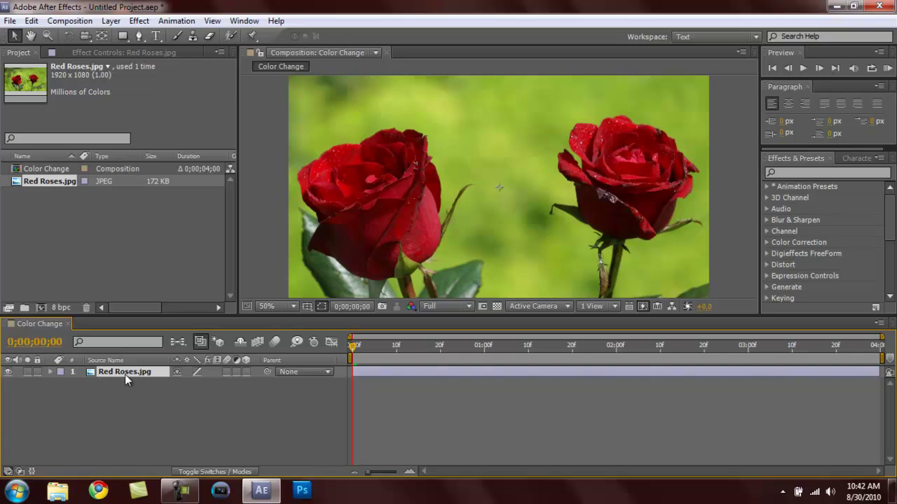
# Apply Effect > Color Correction > Change to Color to the Red Roses.jpg layer.
pyautogui.rightClick(124, 374)
pyautogui.press('Escape')
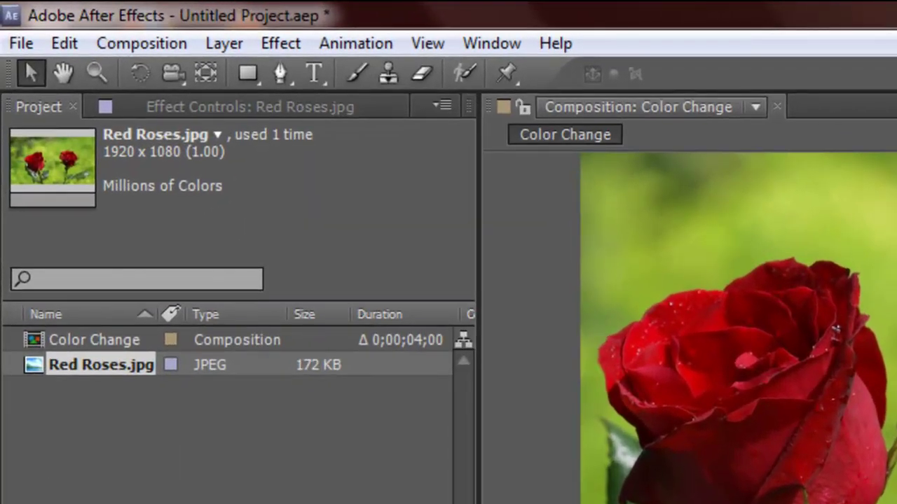
pyautogui.click(276, 51)
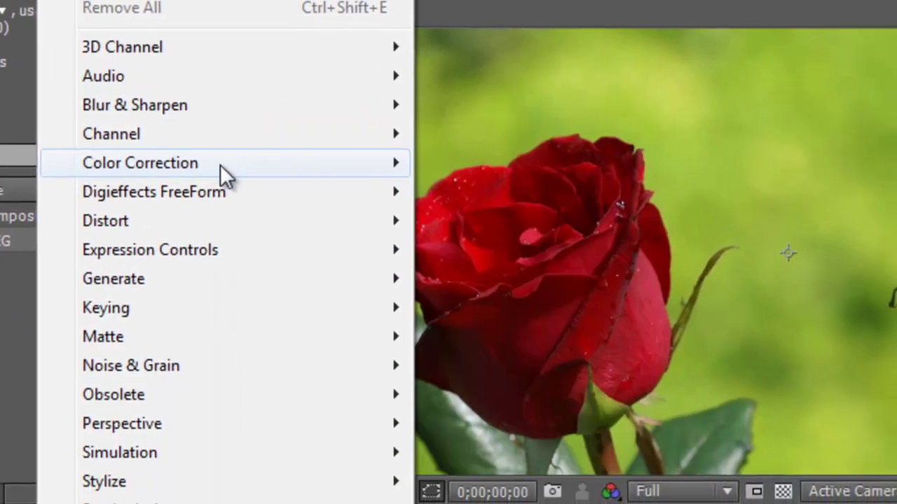
pyautogui.moveTo(436, 287)
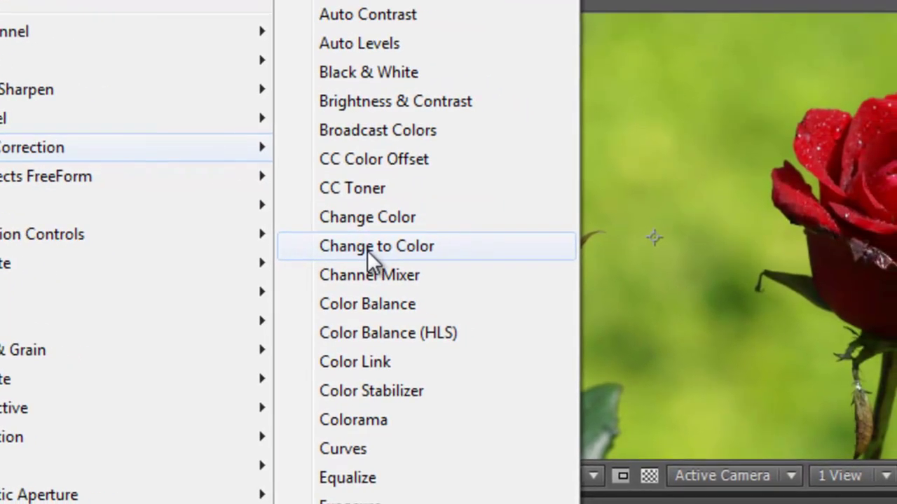
pyautogui.click(367, 250)
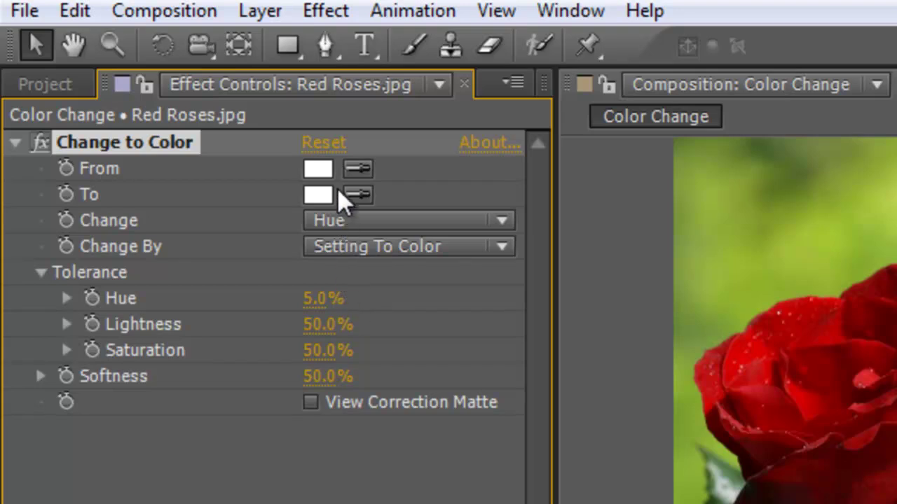
# Sample a red rose petal with the From eyedropper in Effect Controls.
pyautogui.click(363, 168)
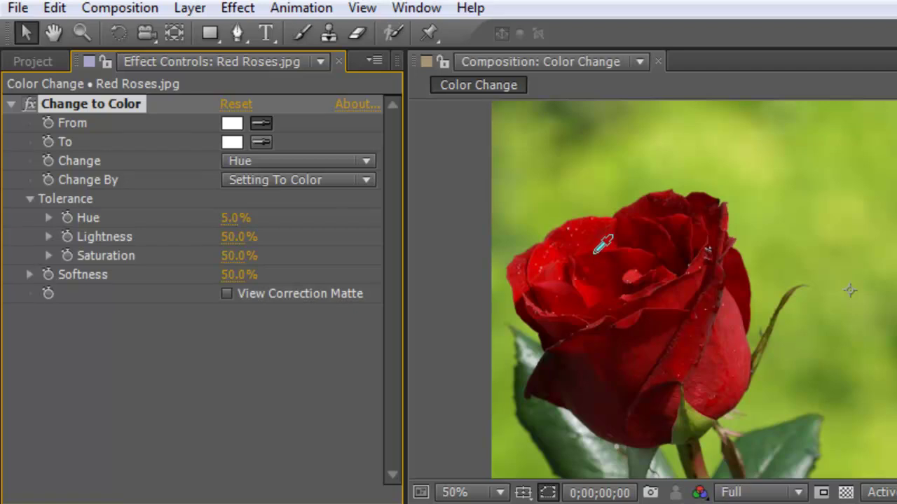
pyautogui.click(608, 237)
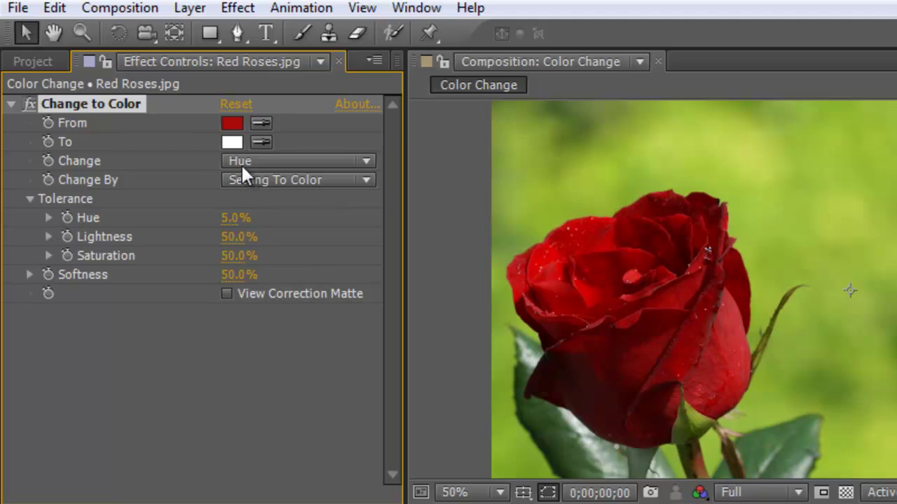
# Set the Change to Color To colour to cyan 00EAFF in the colour picker.
pyautogui.click(232, 143)
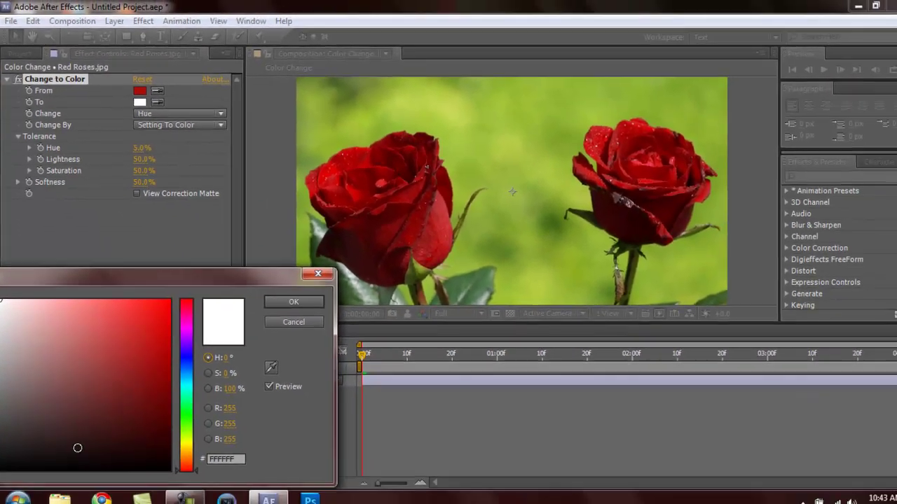
pyautogui.moveTo(163, 318); pyautogui.dragTo(140, 344)
pyautogui.click(182, 363)
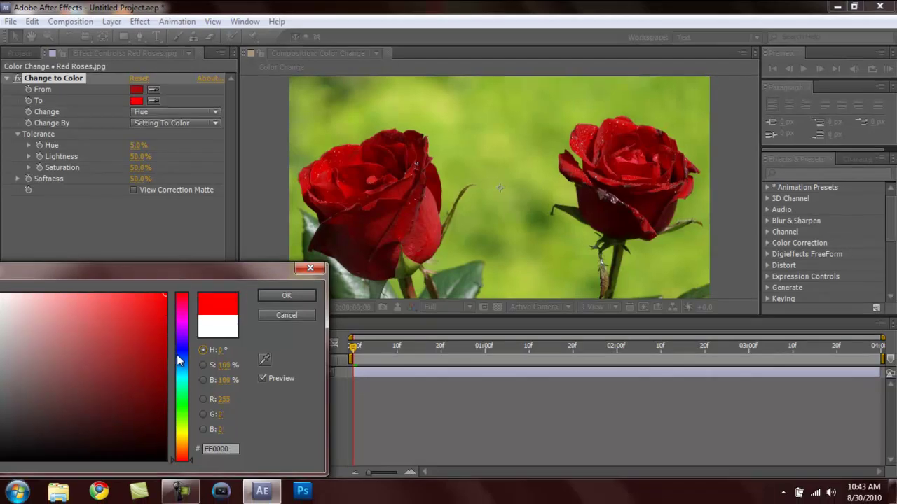
pyautogui.moveTo(182, 365)
pyautogui.mouseDown()
pyautogui.moveTo(188, 461)
pyautogui.moveTo(183, 280)
pyautogui.moveTo(185, 456)
pyautogui.moveTo(180, 297)
pyautogui.moveTo(194, 396)
pyautogui.moveTo(185, 449)
pyautogui.moveTo(184, 366)
pyautogui.moveTo(183, 396)
pyautogui.moveTo(184, 378)
pyautogui.mouseUp()
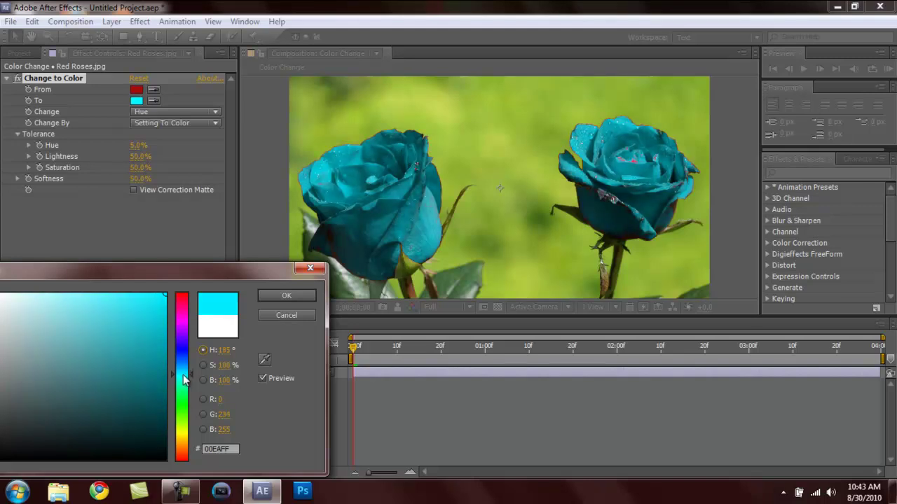
pyautogui.click(281, 297)
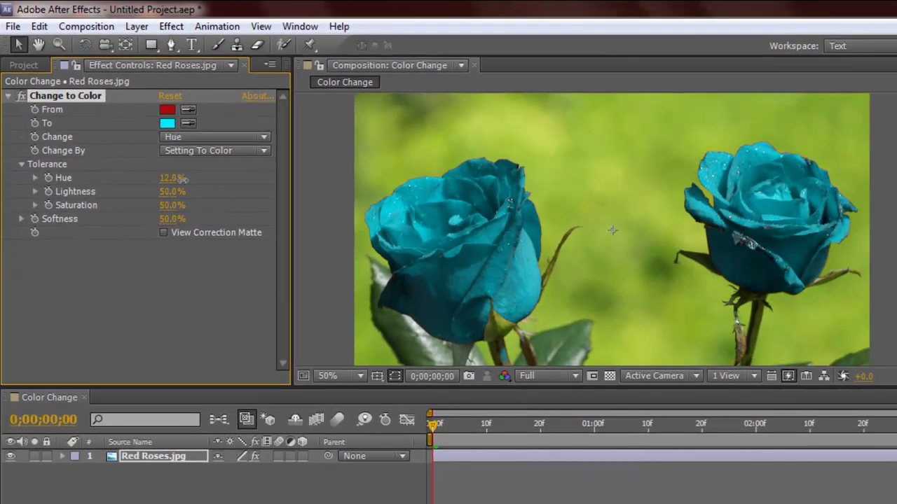
# Scrub the Hue tolerance to about 14%, then move the playhead to frame 13 to check.
pyautogui.moveTo(308, 325); pyautogui.dragTo(327, 324)
pyautogui.moveTo(183, 179)
pyautogui.mouseDown()
pyautogui.moveTo(169, 179)
pyautogui.moveTo(177, 182)
pyautogui.mouseUp()
pyautogui.moveTo(175, 179); pyautogui.dragTo(179, 178)
pyautogui.moveTo(173, 179)
pyautogui.mouseDown()
pyautogui.moveTo(170, 190)
pyautogui.moveTo(171, 179)
pyautogui.mouseUp()
pyautogui.moveTo(433, 423)
pyautogui.mouseDown()
pyautogui.moveTo(503, 428)
pyautogui.moveTo(420, 421)
pyautogui.mouseUp()
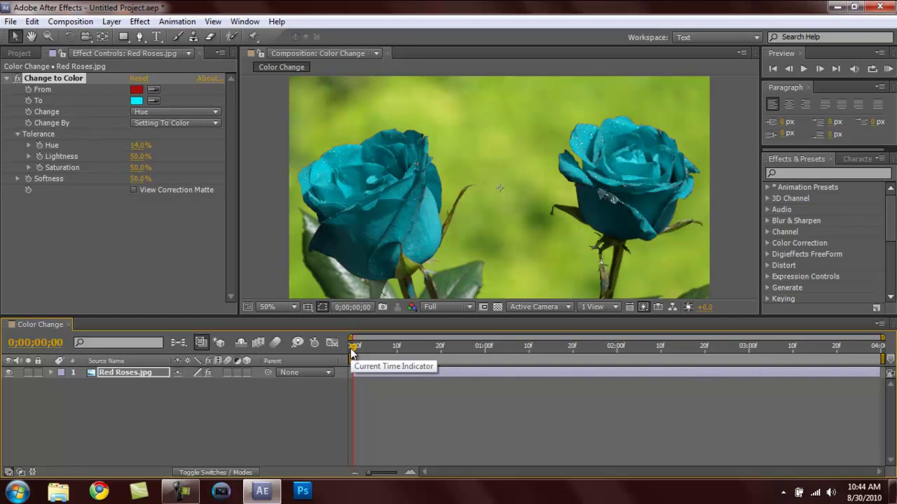
# Enable Position keyframing on the roses layer and set the 0 s position to 960, 162.
pyautogui.click(155, 376)
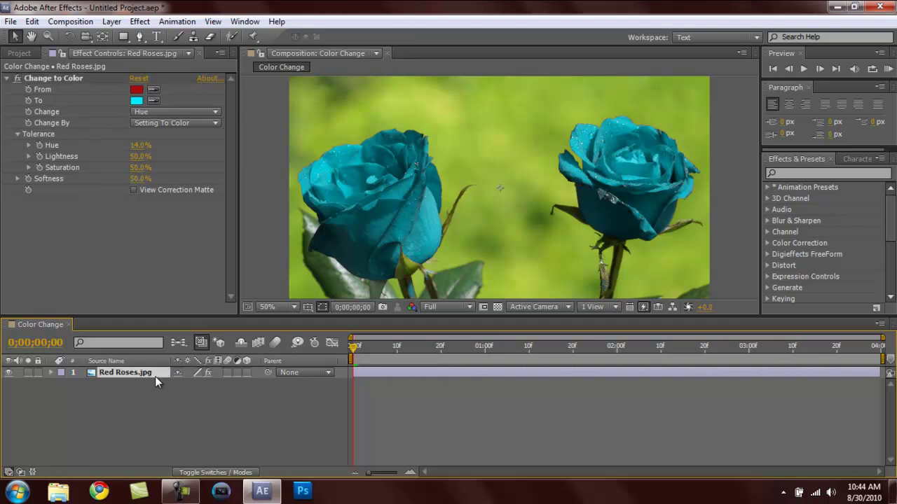
pyautogui.press('p')
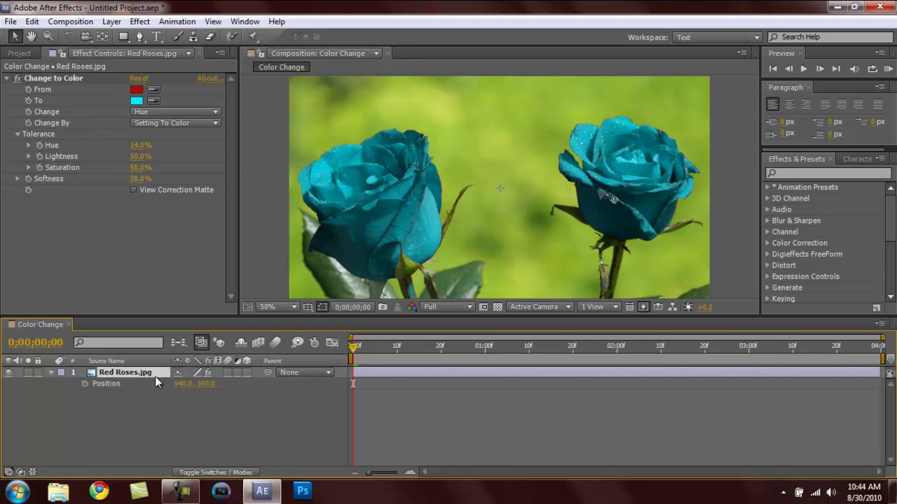
pyautogui.click(85, 384)
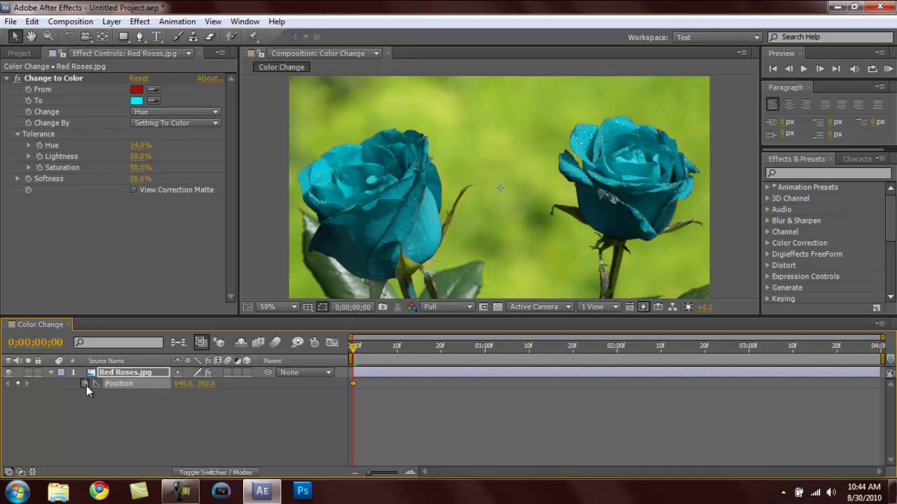
pyautogui.click(184, 384)
pyautogui.moveTo(184, 384); pyautogui.dragTo(247, 236)
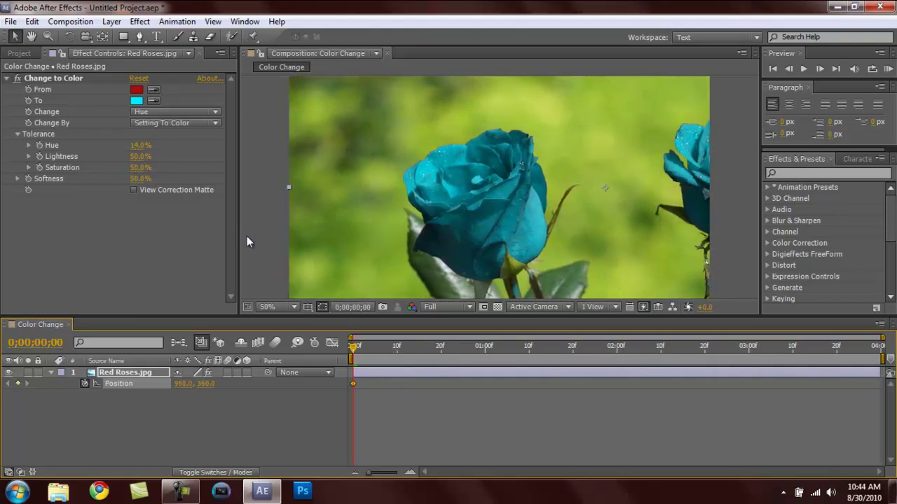
pyautogui.moveTo(204, 384); pyautogui.dragTo(158, 399)
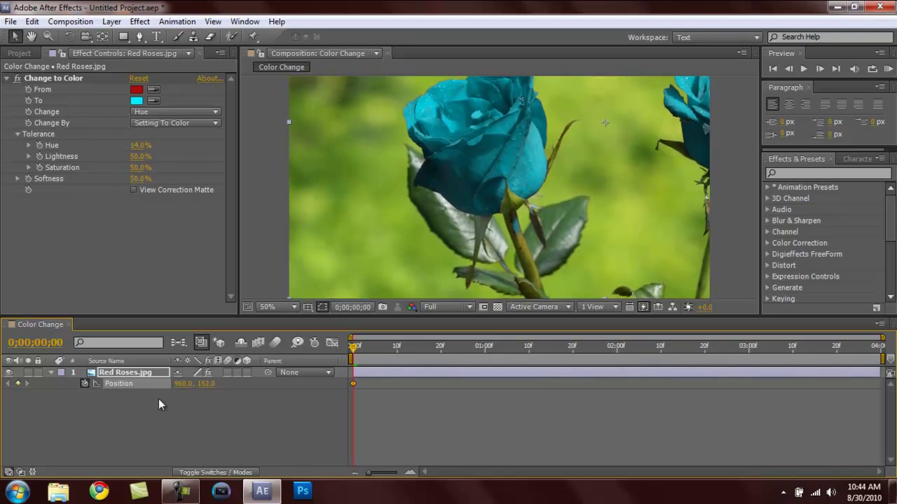
# At 2 seconds, drag the roses toward the frame centre for a second Position keyframe (Y 324).
pyautogui.moveTo(352, 346); pyautogui.dragTo(617, 367)
pyautogui.moveTo(199, 380); pyautogui.dragTo(178, 386)
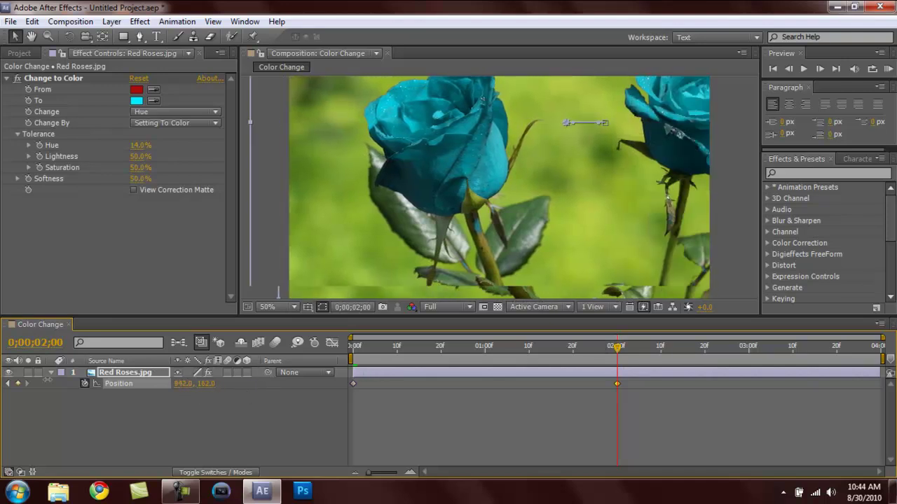
pyautogui.moveTo(444, 193); pyautogui.dragTo(374, 251)
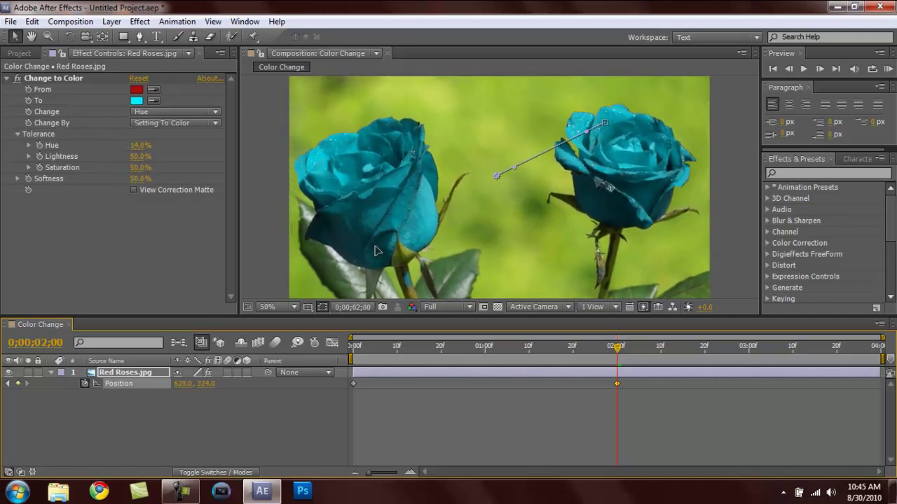
# At the end (0;00;03;29), drag the roses left to set the final Position keyframe (327, 324).
pyautogui.click(418, 279)
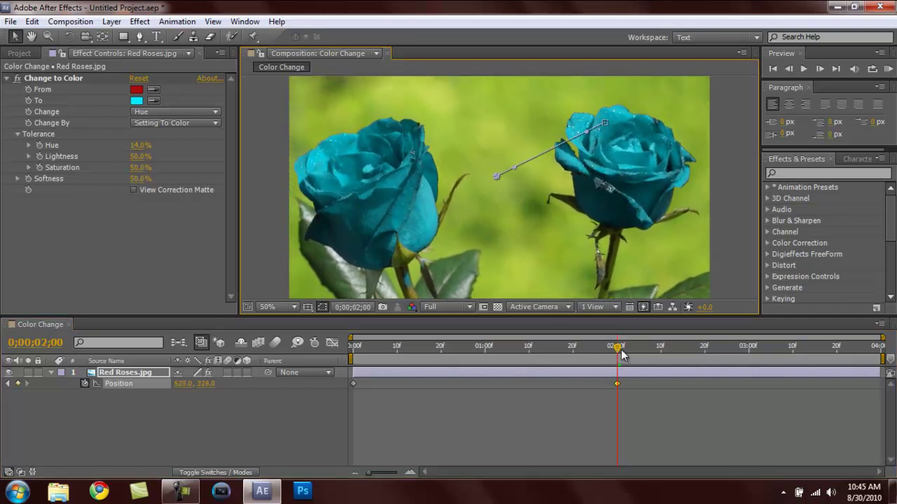
pyautogui.moveTo(617, 346); pyautogui.dragTo(876, 346)
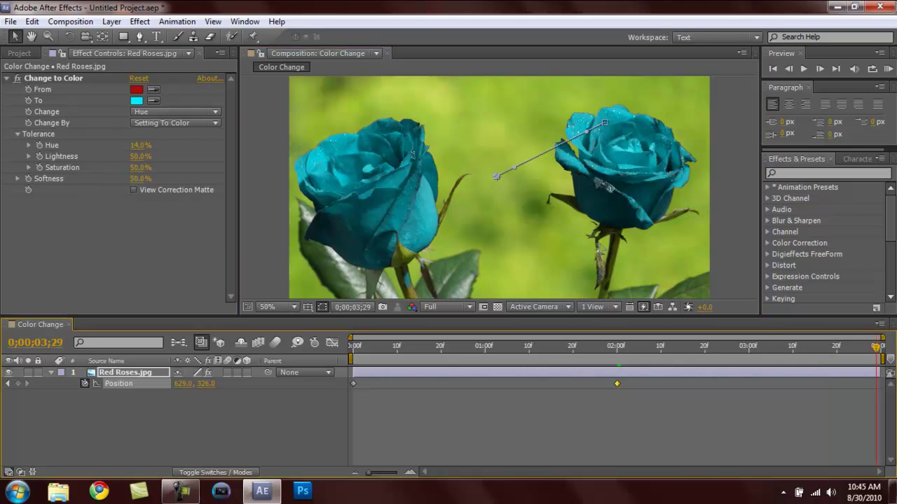
pyautogui.moveTo(604, 251); pyautogui.dragTo(493, 262)
pyautogui.moveTo(444, 228); pyautogui.dragTo(450, 219)
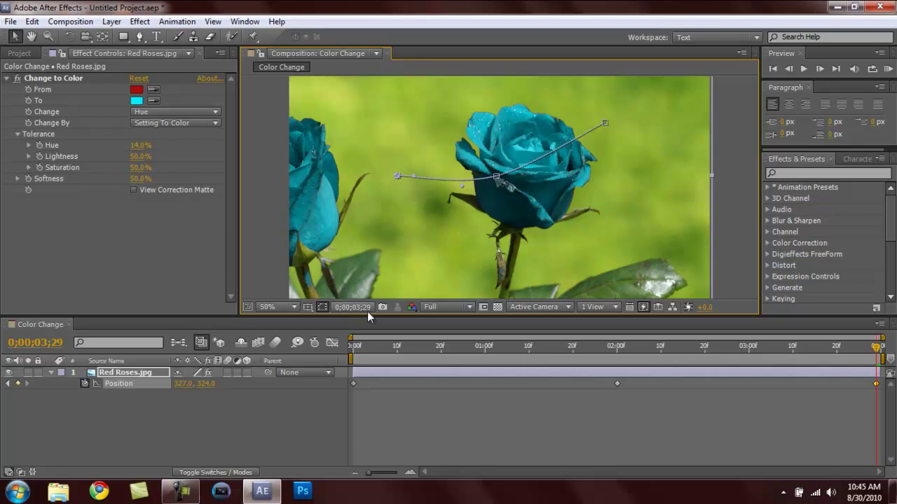
# Play a preview of the curved slide from the start, stop it, and return to frame 0.
pyautogui.moveTo(364, 343); pyautogui.dragTo(353, 343)
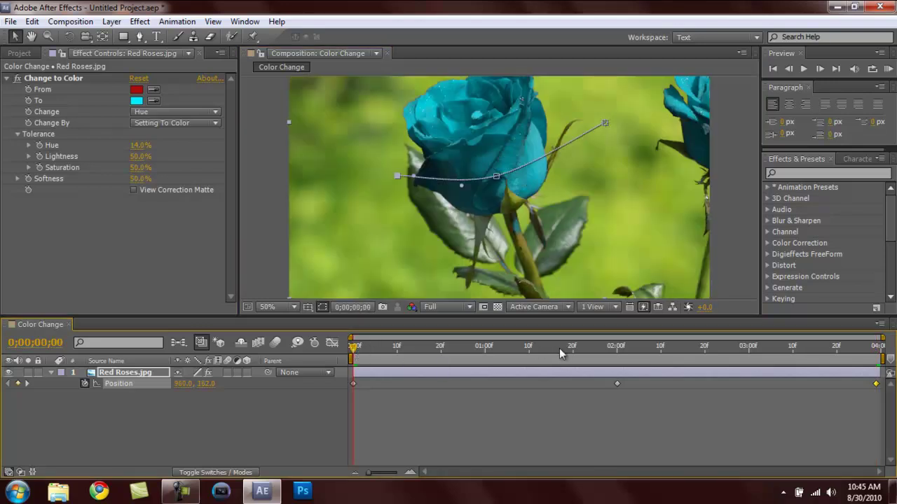
pyautogui.click(804, 73)
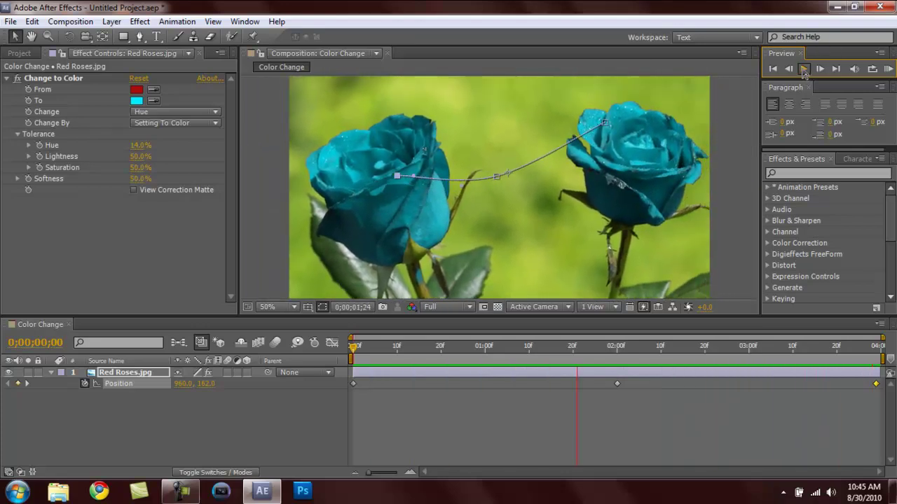
pyautogui.click(803, 68)
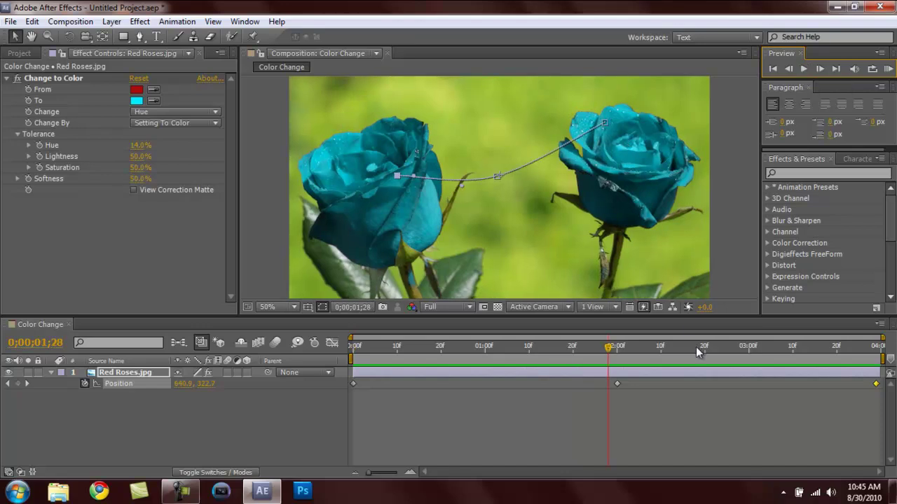
pyautogui.moveTo(608, 348); pyautogui.dragTo(353, 348)
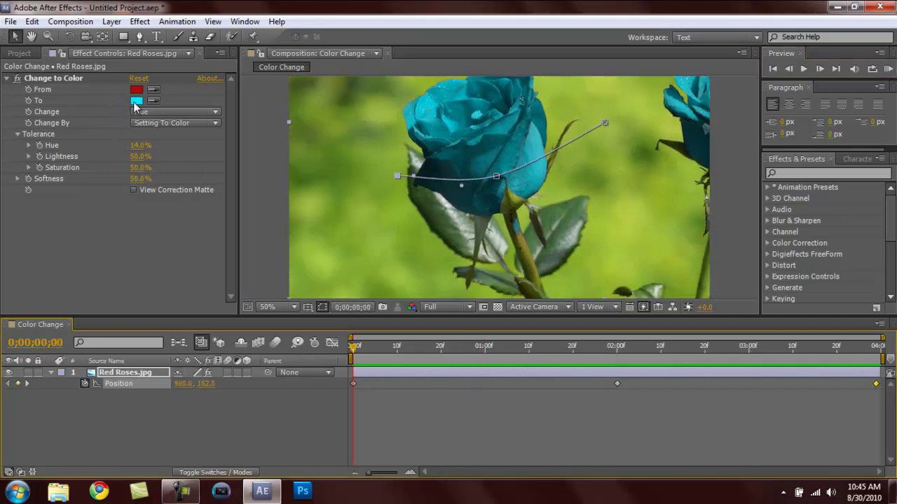
# Keyframe the To colour from cyan at 0 s to purple B400FF at 2 s, then scrub to check.
pyautogui.click(28, 102)
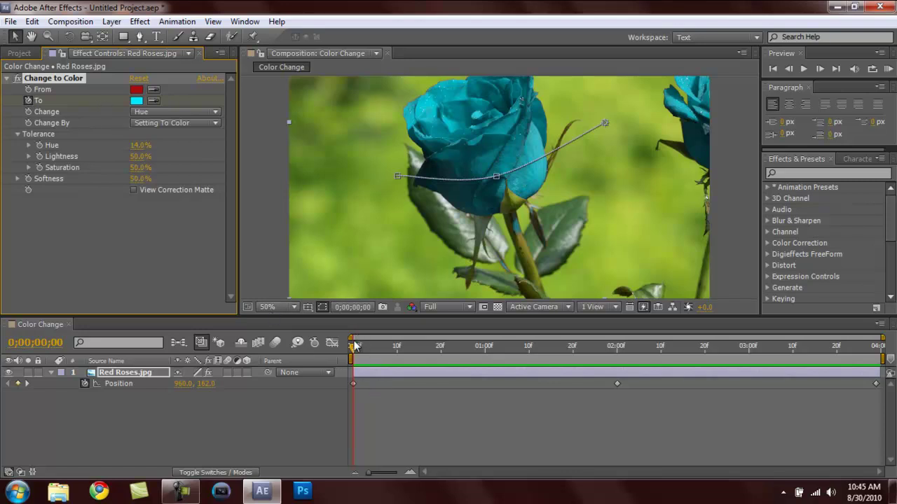
pyautogui.moveTo(354, 350); pyautogui.dragTo(616, 361)
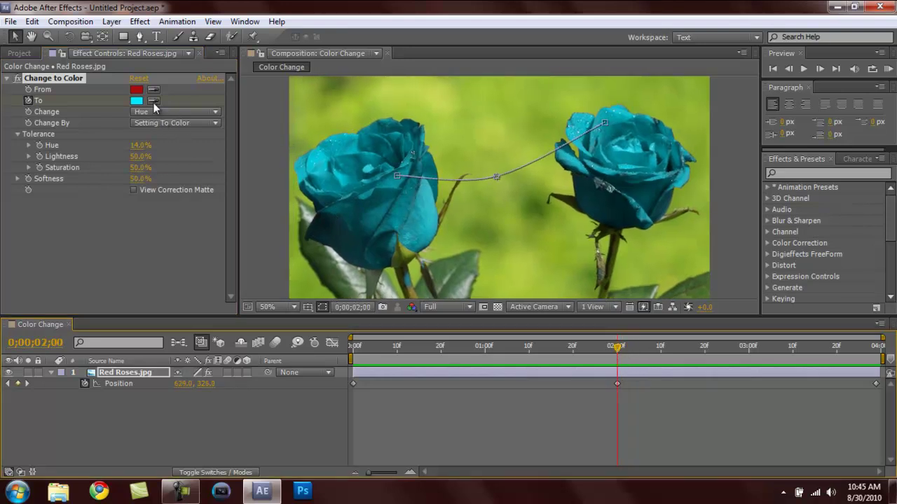
pyautogui.click(136, 100)
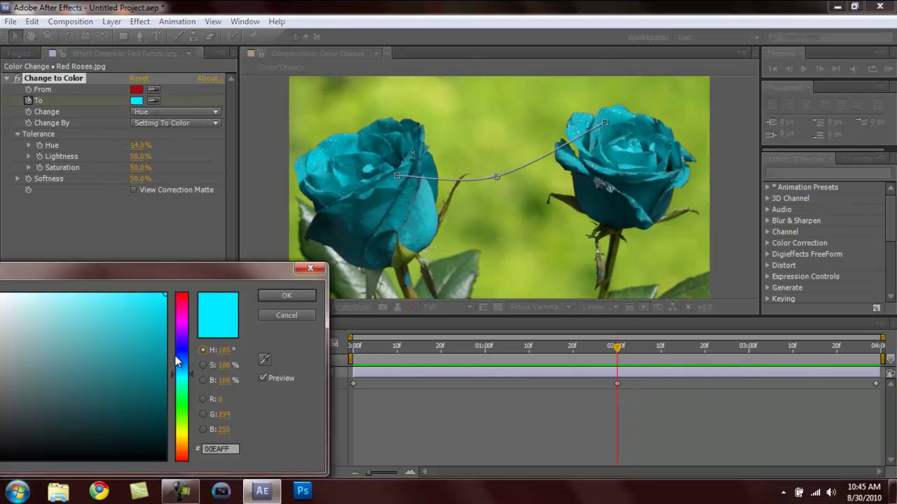
pyautogui.moveTo(174, 355); pyautogui.dragTo(180, 329)
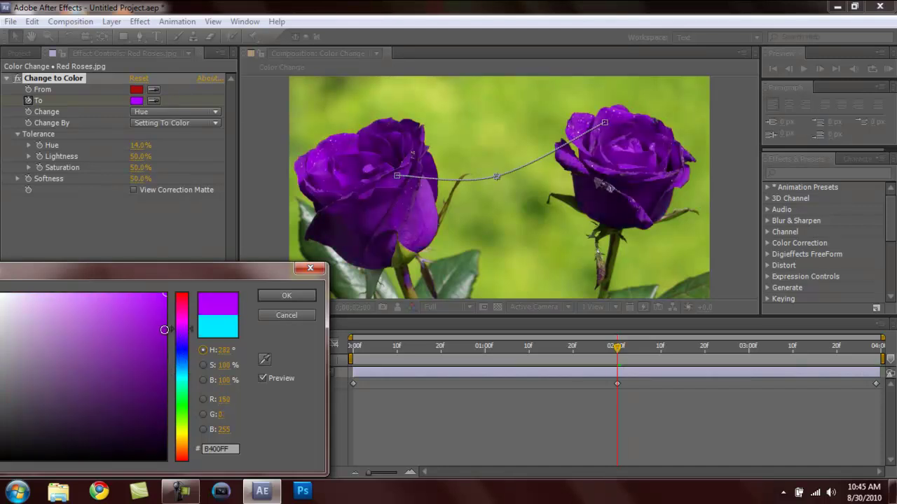
pyautogui.click(303, 295)
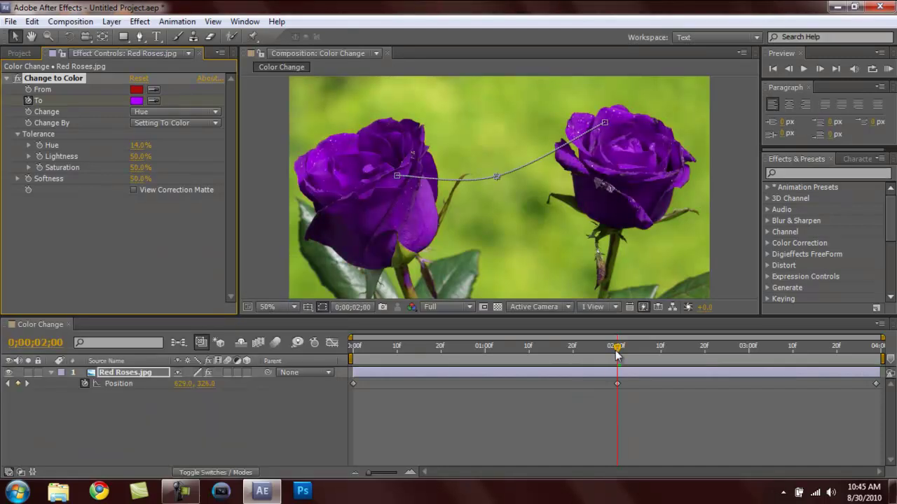
pyautogui.moveTo(616, 353); pyautogui.dragTo(877, 357)
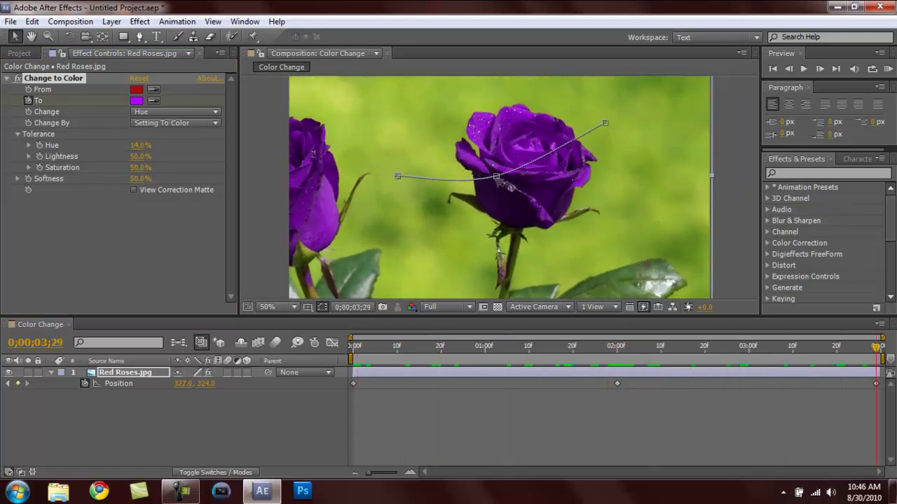
# At the final frame, change the Change to Color To color to bright green #43FF00.
pyautogui.click(137, 101)
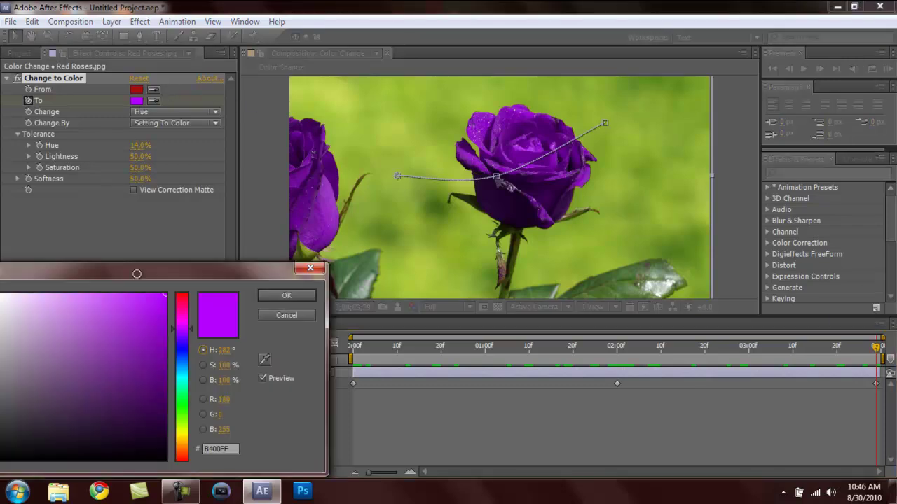
pyautogui.moveTo(21, 306); pyautogui.dragTo(104, 272)
pyautogui.moveTo(96, 327); pyautogui.dragTo(207, 395)
pyautogui.moveTo(227, 332); pyautogui.dragTo(252, 299)
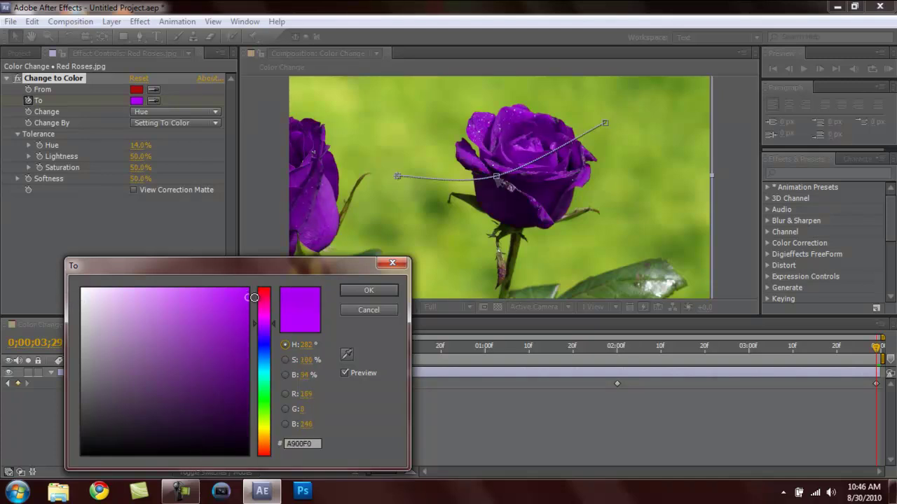
pyautogui.click(266, 339)
pyautogui.moveTo(267, 343); pyautogui.dragTo(268, 411)
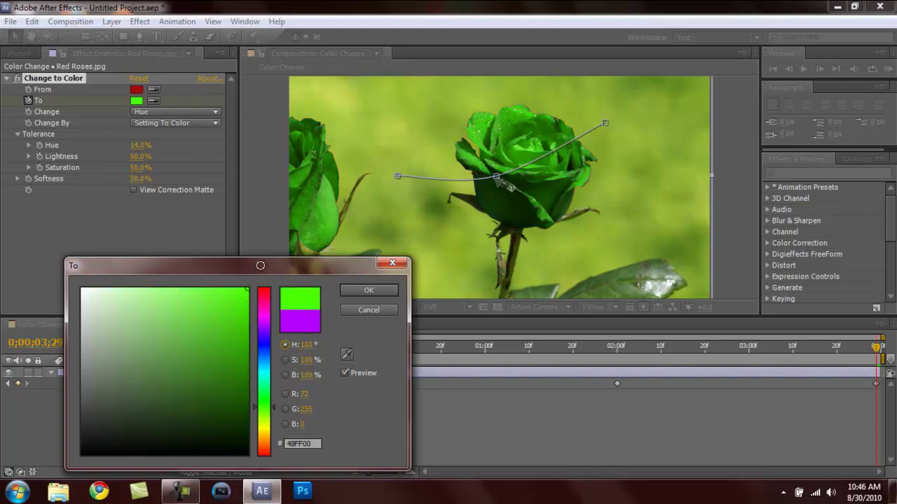
pyautogui.click(365, 293)
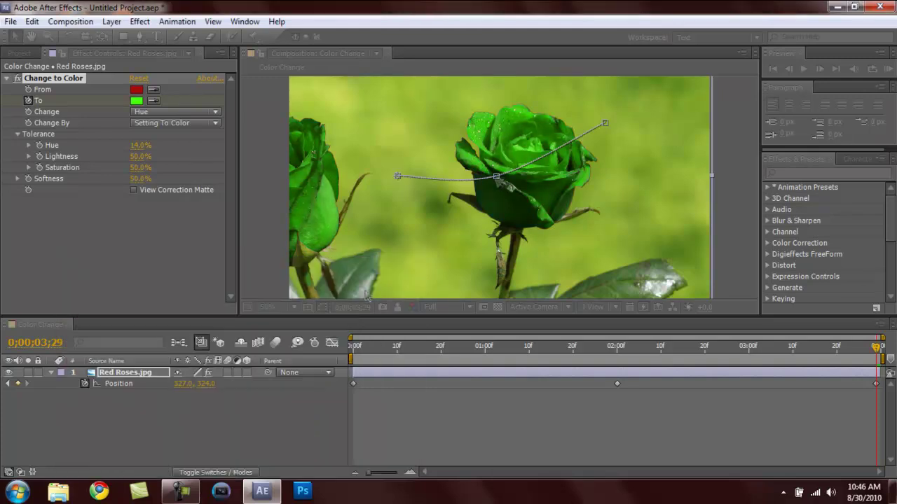
pyautogui.click(354, 350)
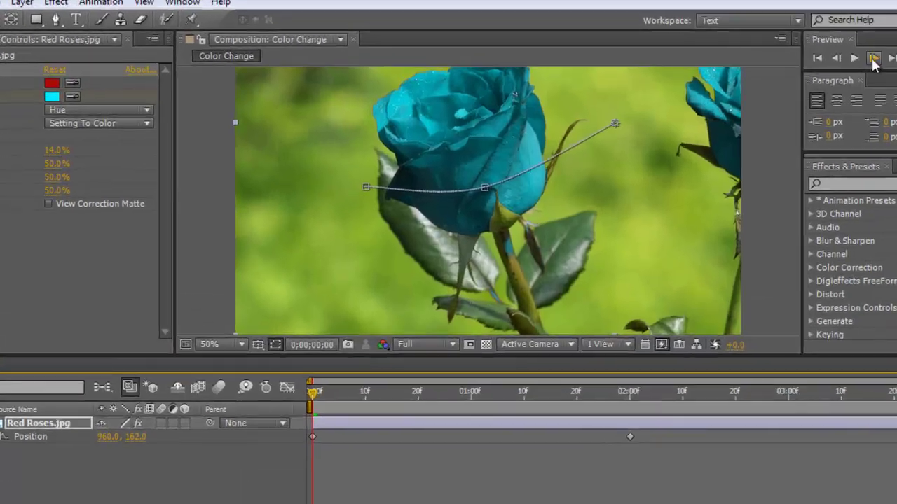
pyautogui.press('space')
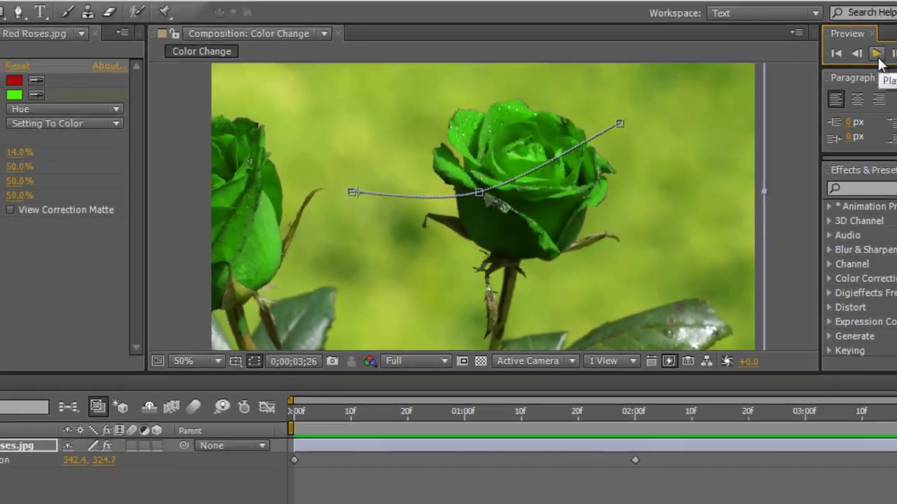
pyautogui.click(803, 69)
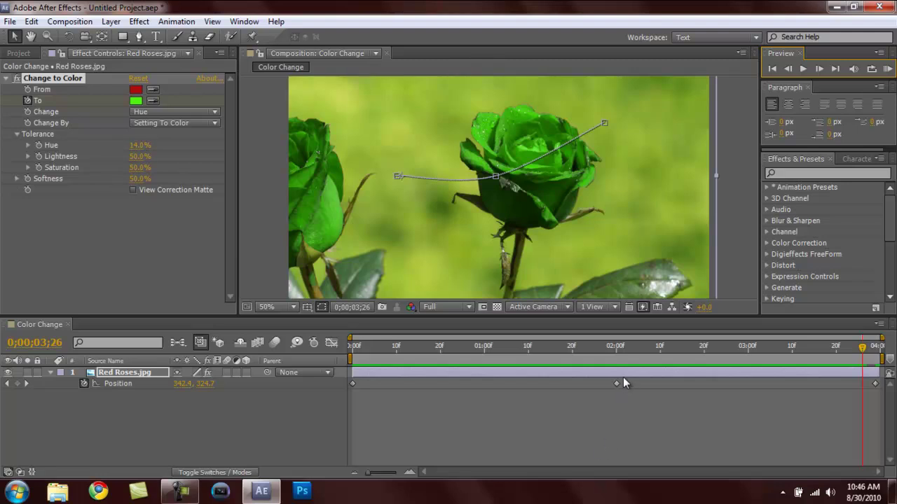
pyautogui.click(560, 426)
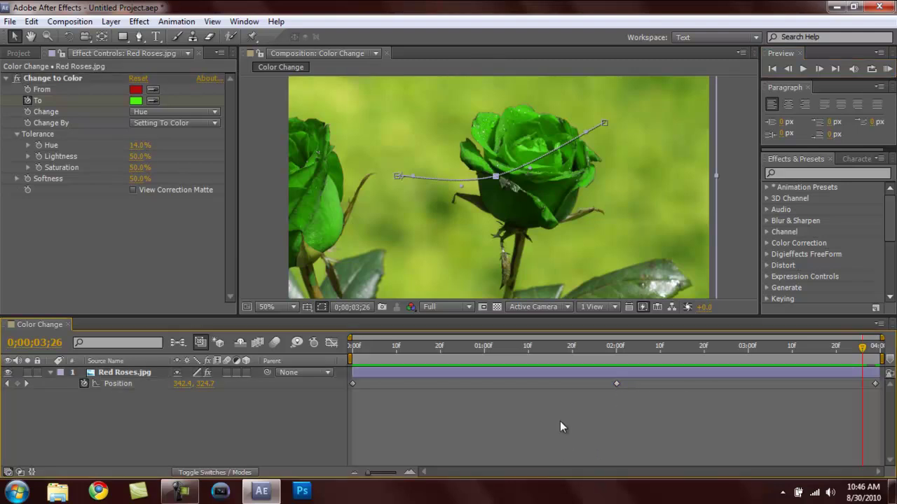